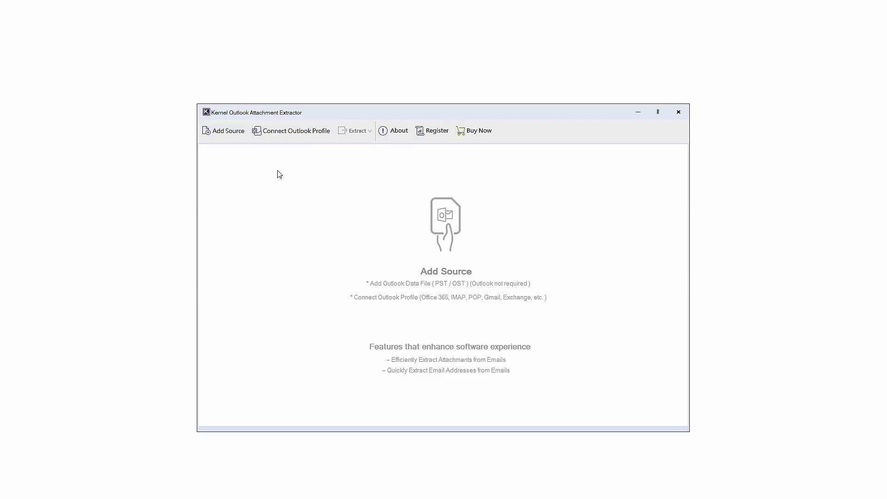
# - Load the OUTLOOK data file from the My Works (F:) drive and preview its Deleted Items and Inbox folders
pyautogui.click(217, 134)
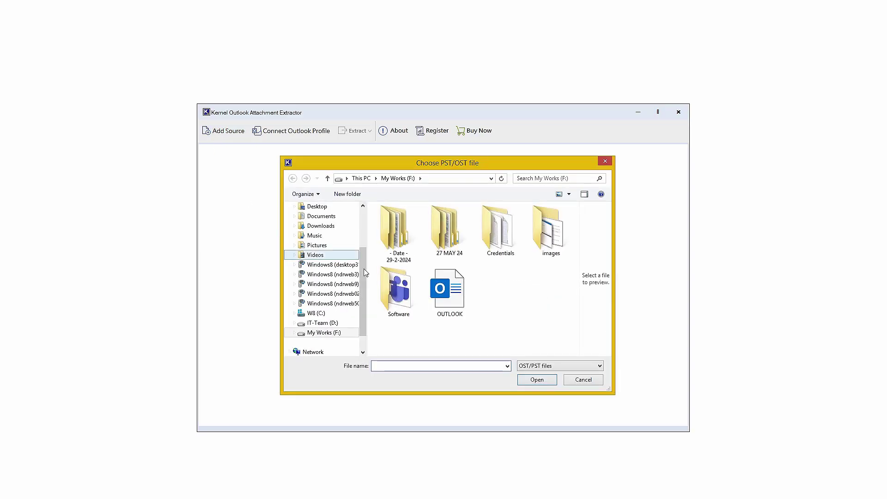
pyautogui.click(443, 284)
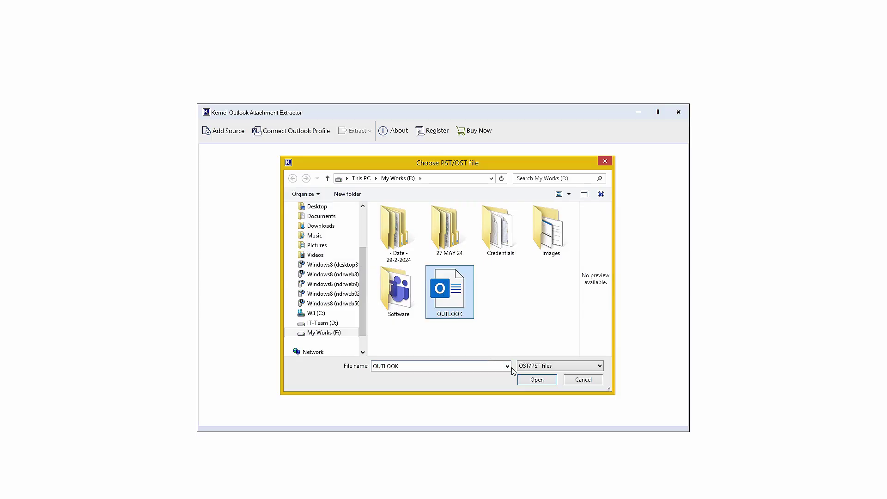
pyautogui.click(527, 380)
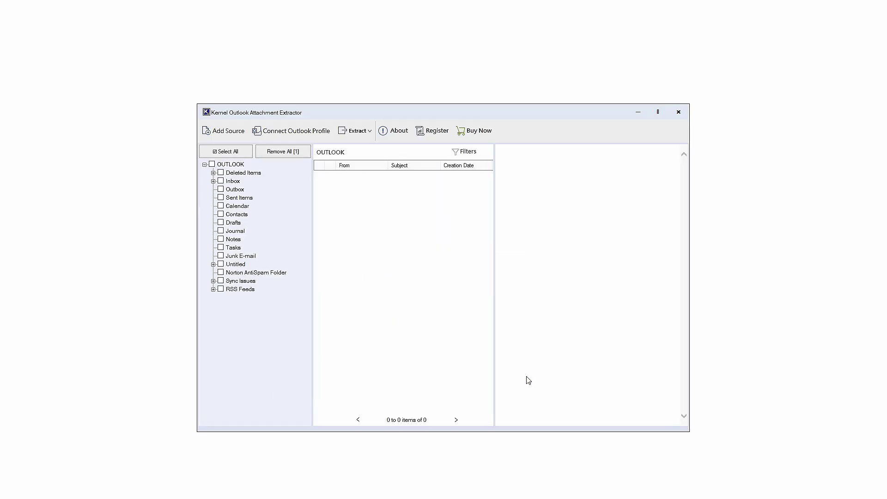
pyautogui.click(247, 174)
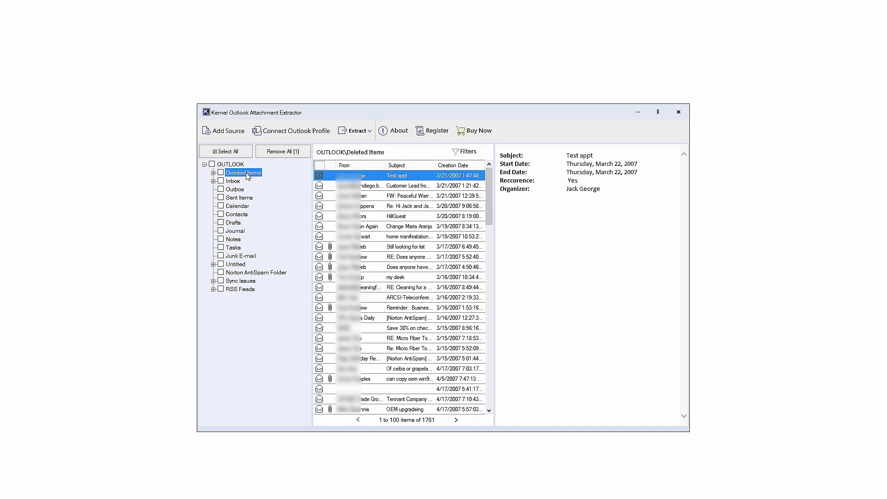
pyautogui.click(234, 182)
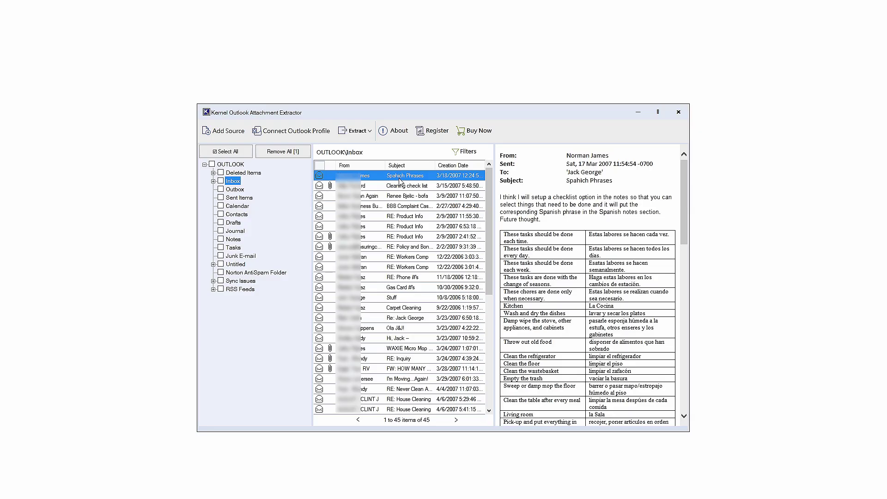
pyautogui.click(465, 152)
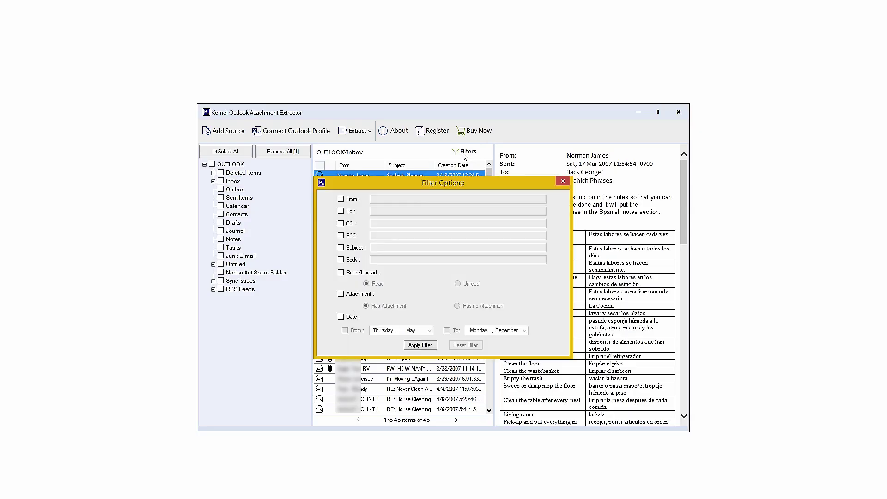
pyautogui.click(340, 199)
pyautogui.click(341, 211)
pyautogui.click(341, 223)
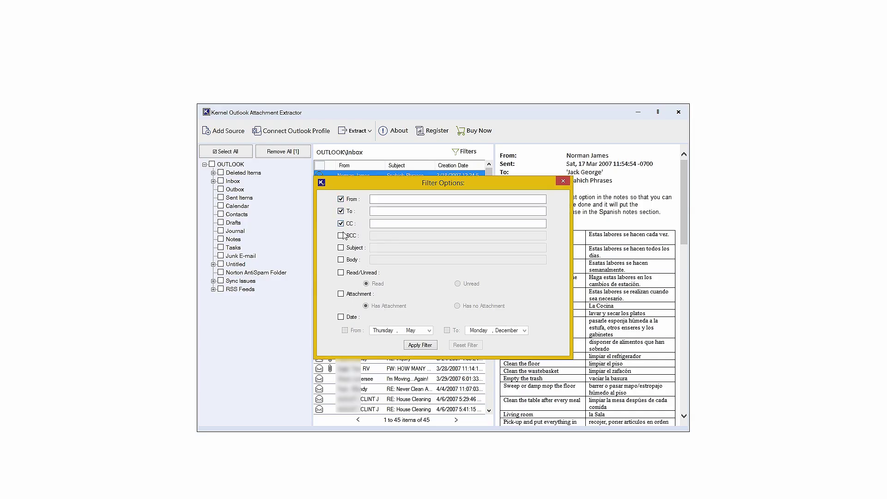
pyautogui.click(341, 259)
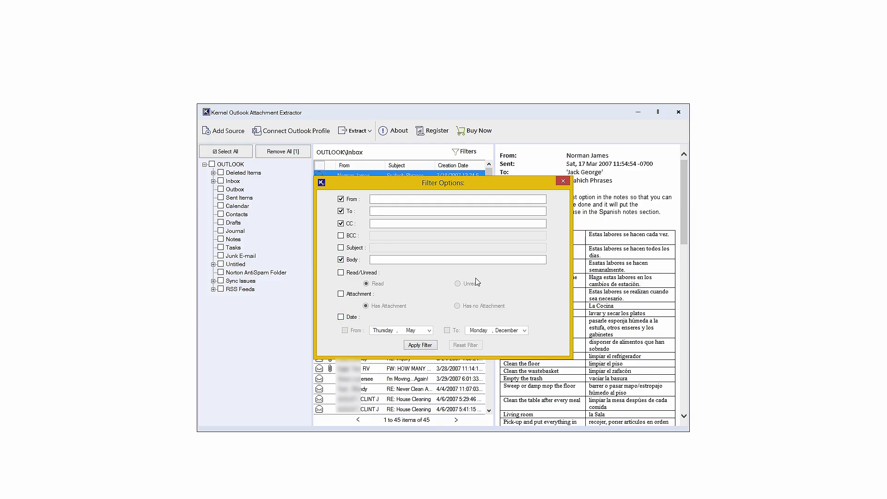
pyautogui.click(564, 181)
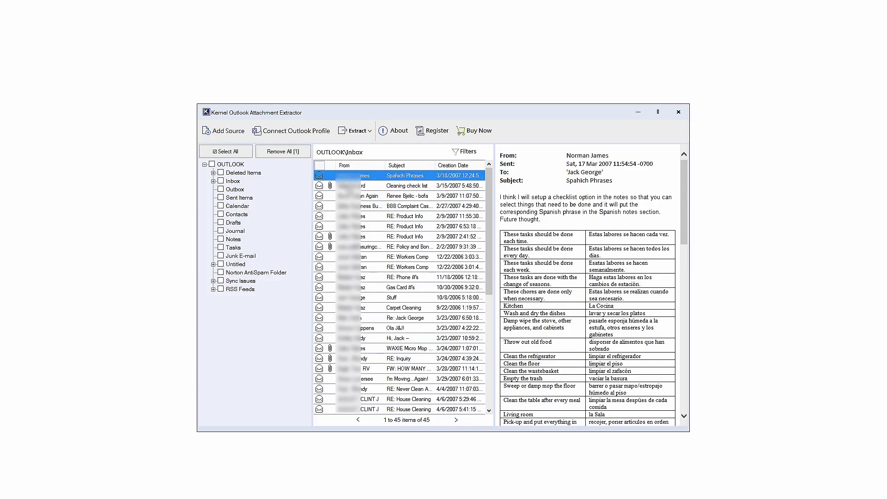
pyautogui.rightClick(349, 186)
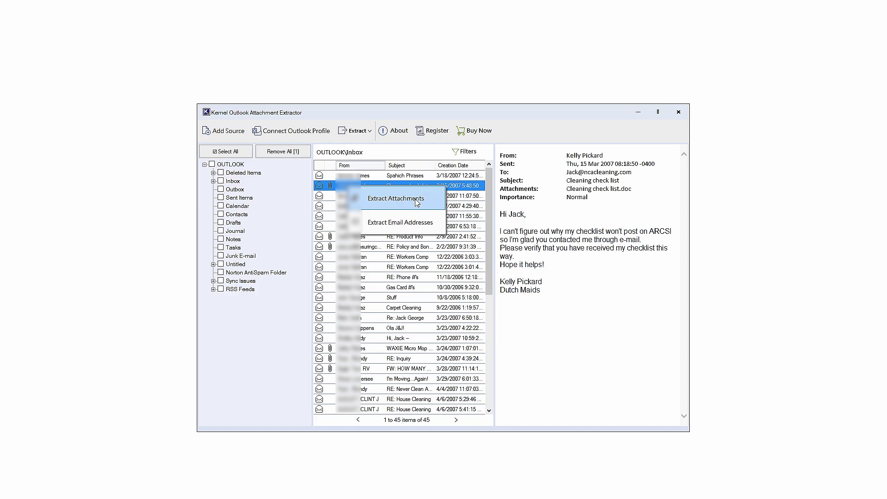
pyautogui.click(312, 191)
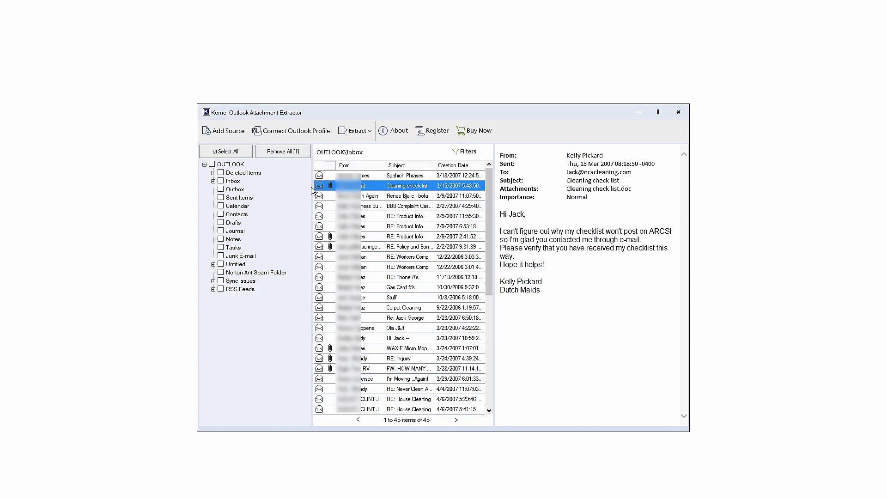
# - Select all folders of the OUTLOOK data file for extraction
pyautogui.click(221, 173)
pyautogui.click(221, 181)
pyautogui.click(241, 152)
# - Start an attachment extraction and set its saving location to a new desktop folder named "extract attachments"
pyautogui.click(371, 133)
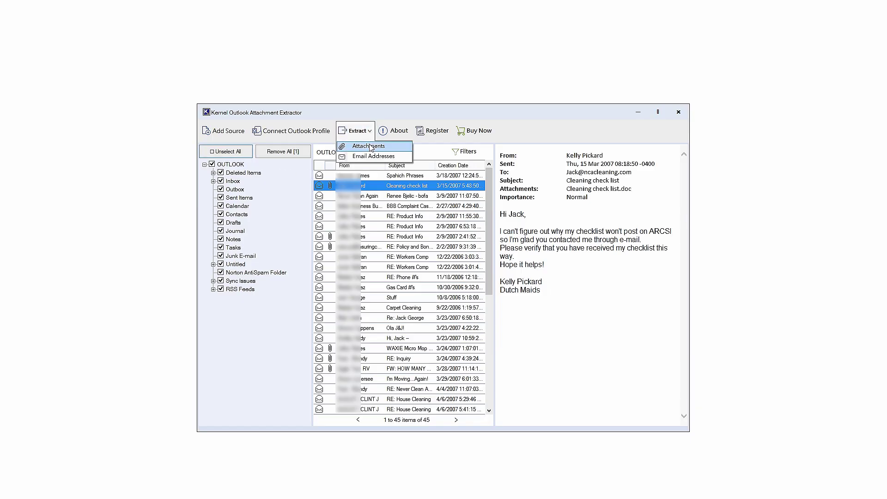
pyautogui.click(371, 147)
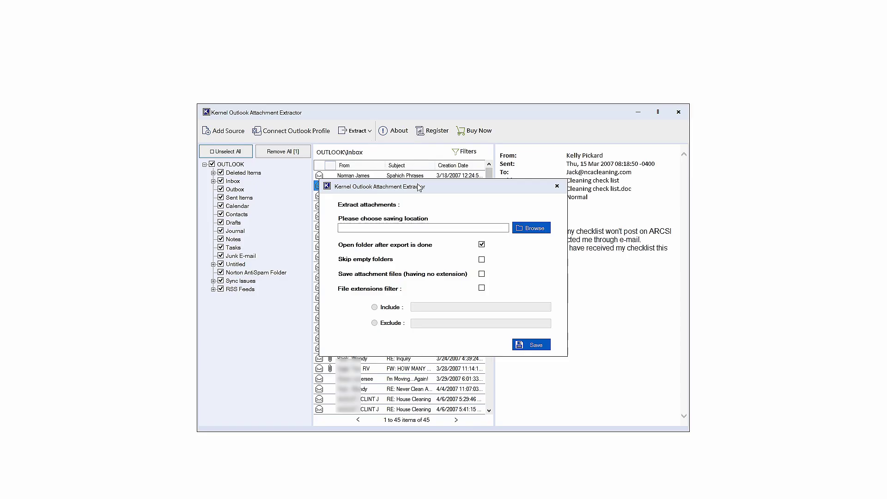
pyautogui.click(527, 227)
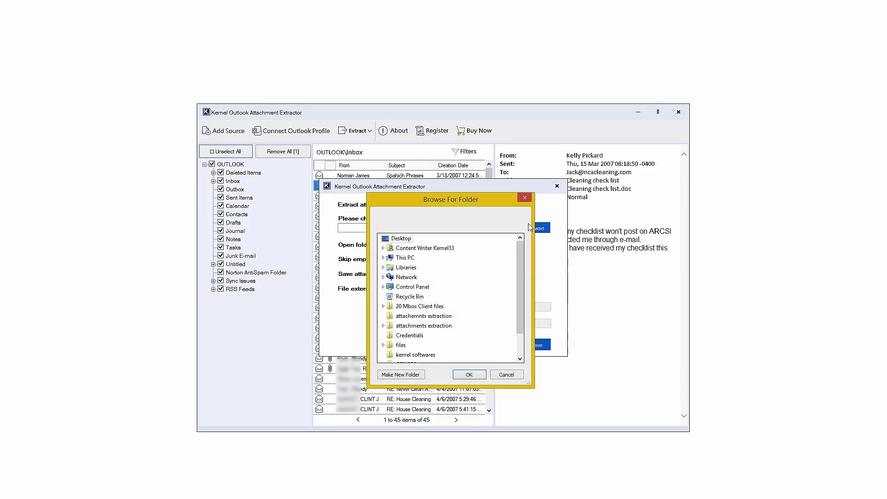
pyautogui.click(401, 374)
pyautogui.write('extract attachments')
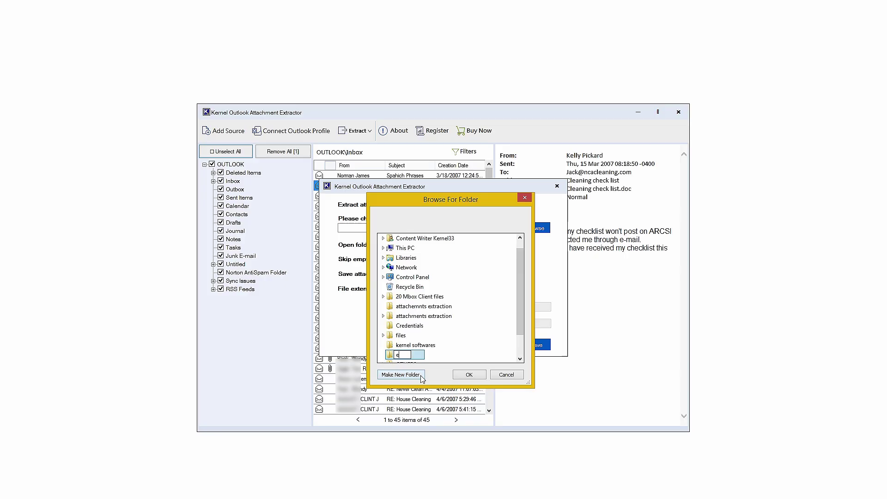
pyautogui.click(470, 377)
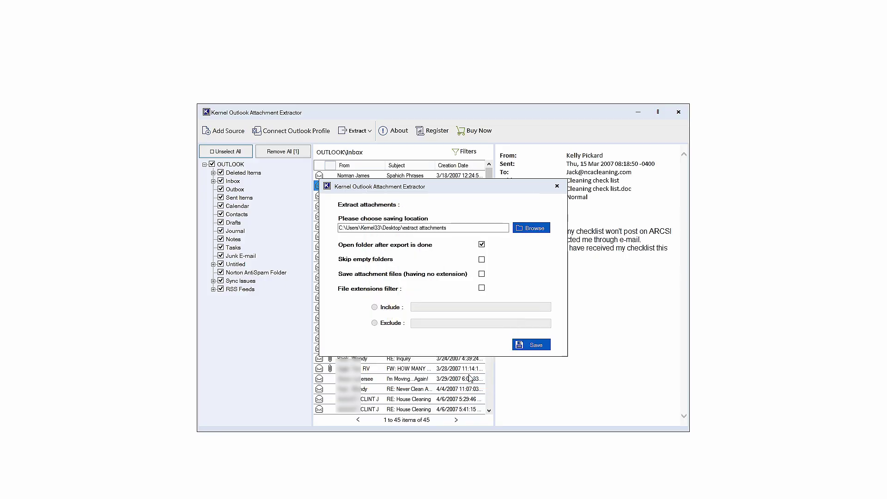
# - Extract the attachments, skipping empty folders, saving files without an extension, and including only .png,.jpg in the file extensions filter
pyautogui.click(482, 260)
pyautogui.click(482, 274)
pyautogui.click(482, 289)
pyautogui.click(479, 305)
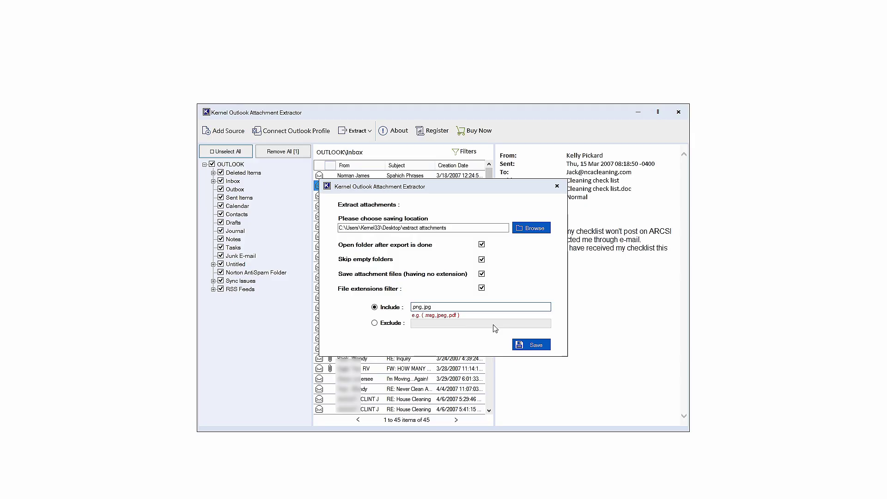
pyautogui.click(535, 345)
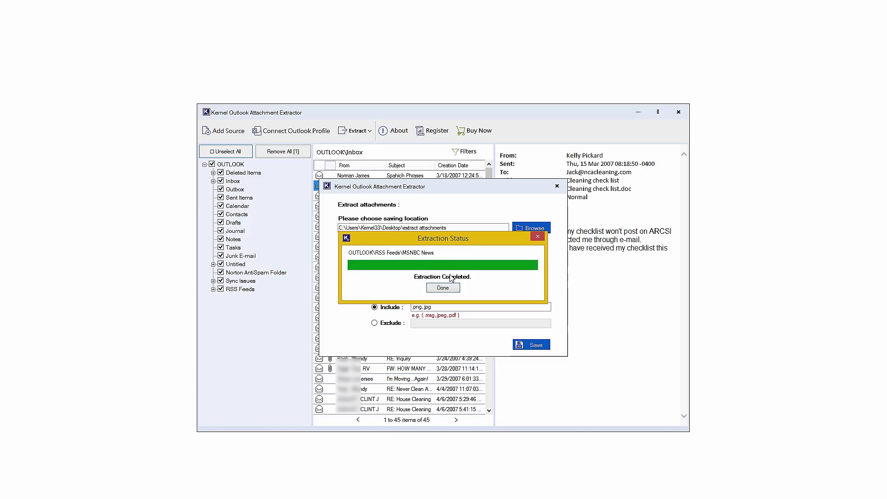
pyautogui.click(444, 288)
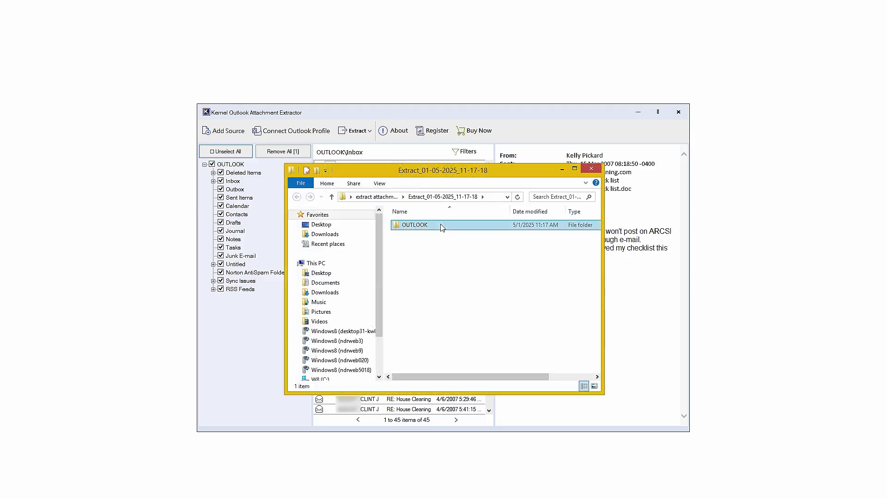
# - Examine the extracted files in the output's OUTLOOK\Deleted Items folder, and close the folder window and the attachment extraction dialog
pyautogui.doubleClick(440, 226)
pyautogui.doubleClick(440, 237)
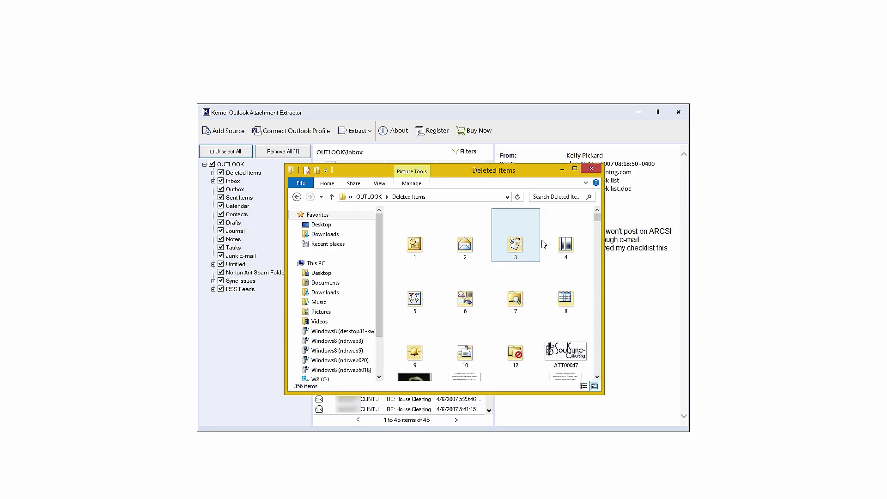
pyautogui.moveTo(598, 221)
pyautogui.mouseDown()
pyautogui.moveTo(597, 258)
pyautogui.moveTo(597, 212)
pyautogui.mouseUp()
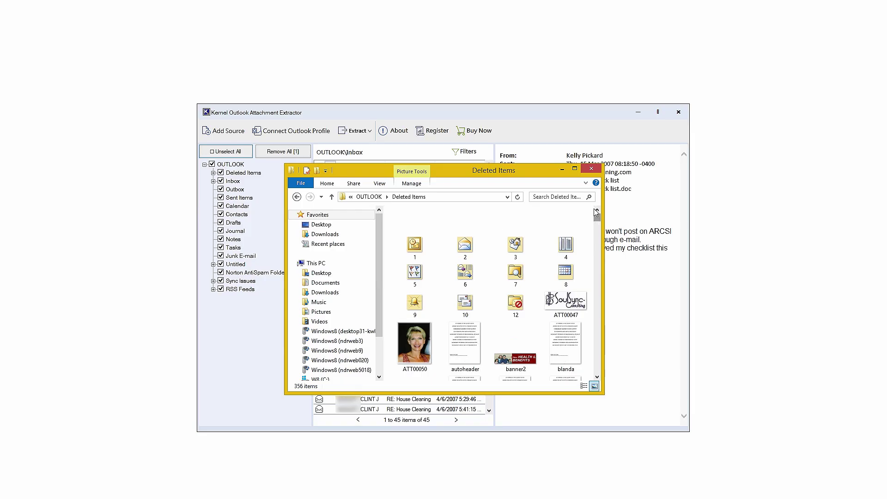
pyautogui.click(594, 169)
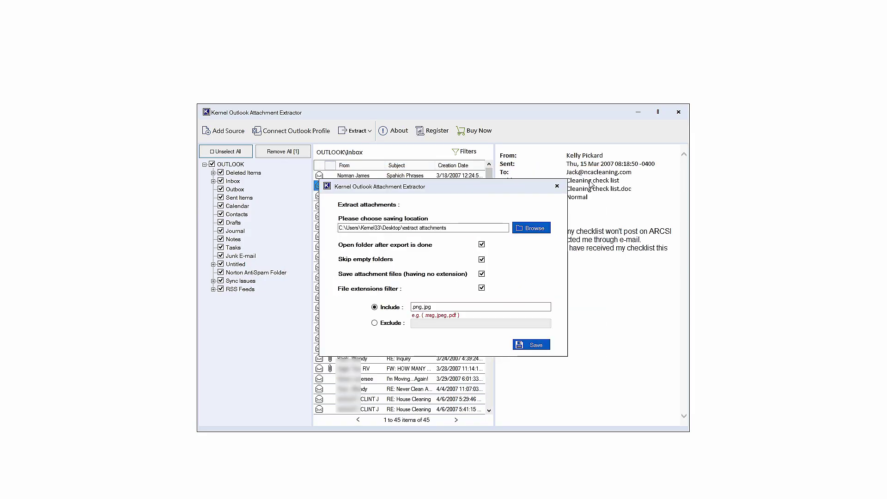
pyautogui.click(557, 186)
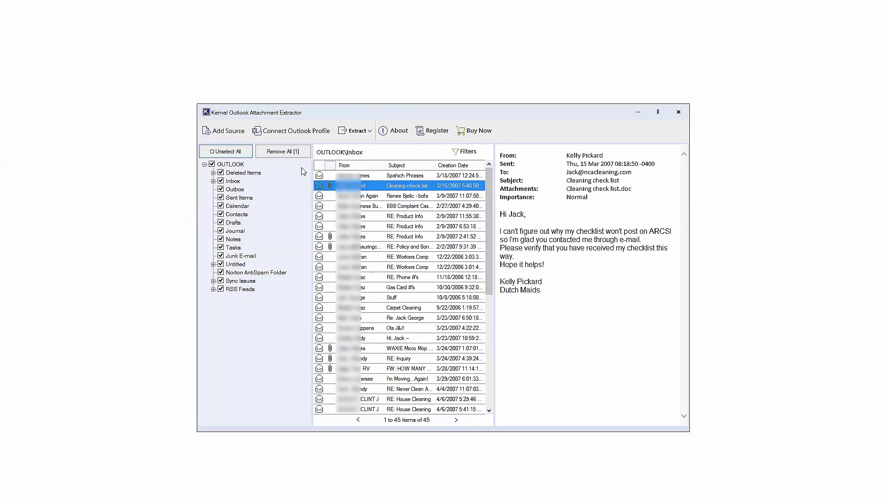
# - Remove all loaded files and connect the Outlook profile named Outlook as the source
pyautogui.click(290, 155)
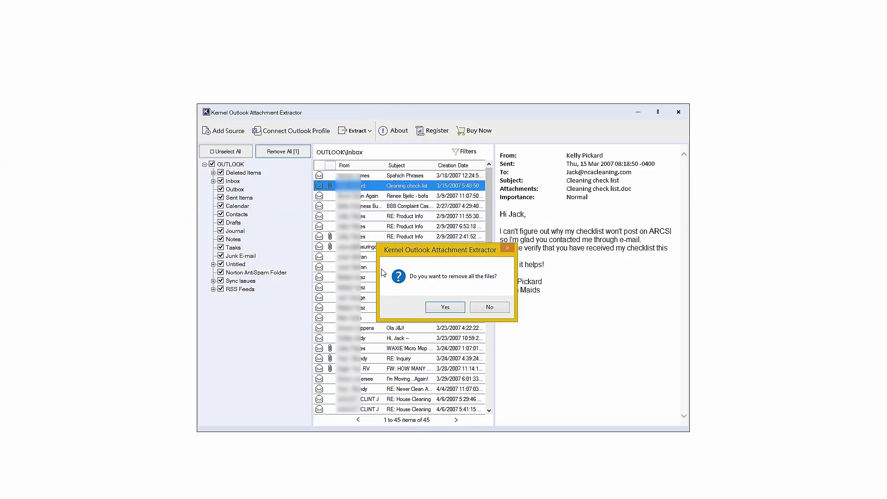
pyautogui.click(445, 308)
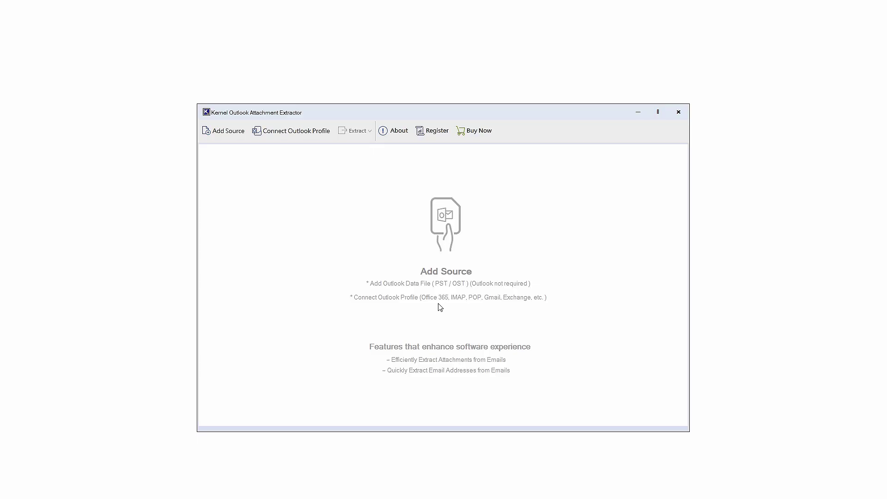
pyautogui.click(289, 133)
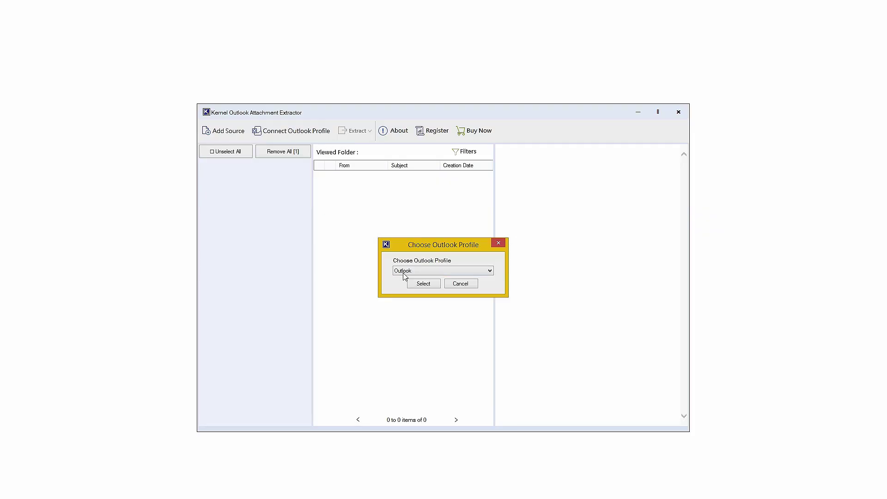
pyautogui.click(422, 284)
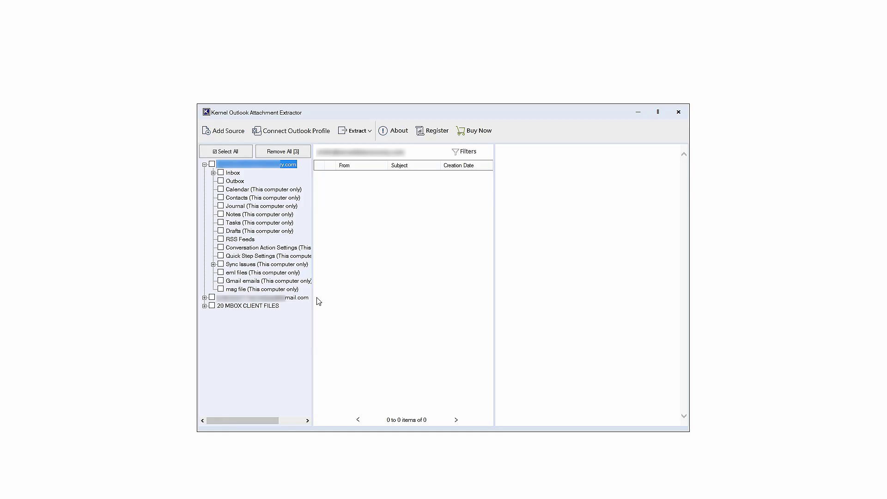
# - Browse the Gmail account's Inbox and preview the message with the Social Media Strategy.xlsx attachment and its extraction options
pyautogui.click(205, 298)
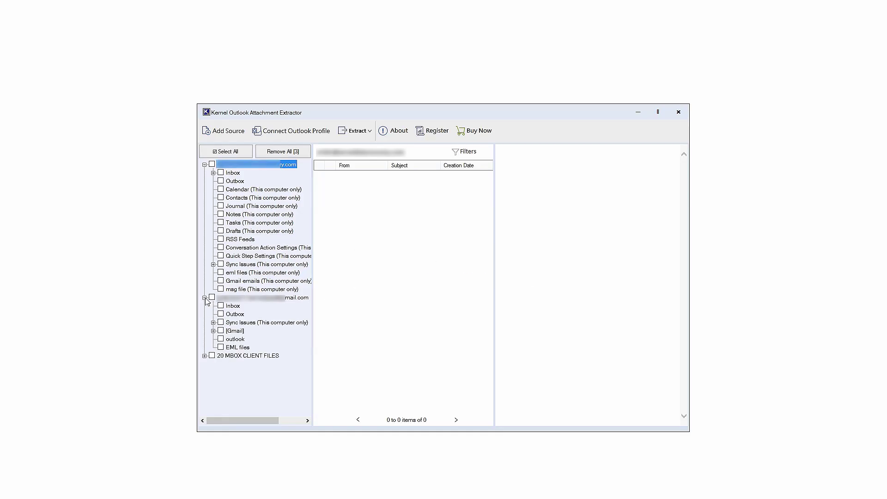
pyautogui.click(234, 306)
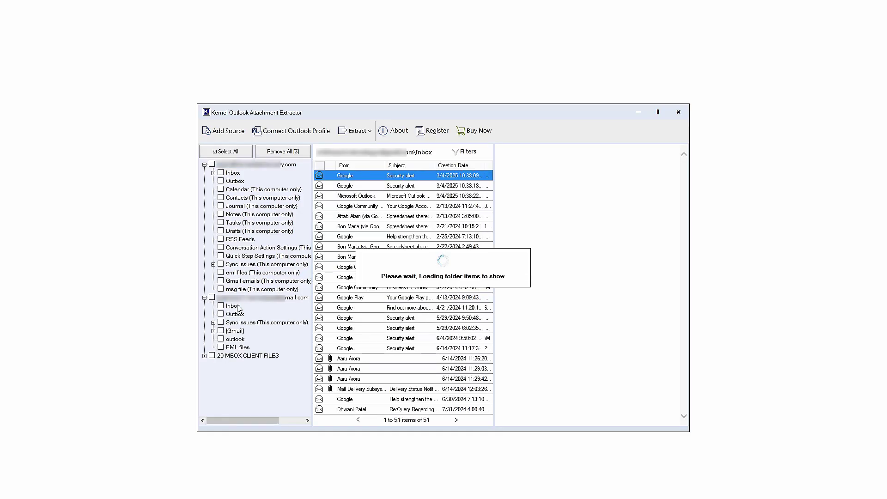
pyautogui.moveTo(489, 216); pyautogui.dragTo(489, 300)
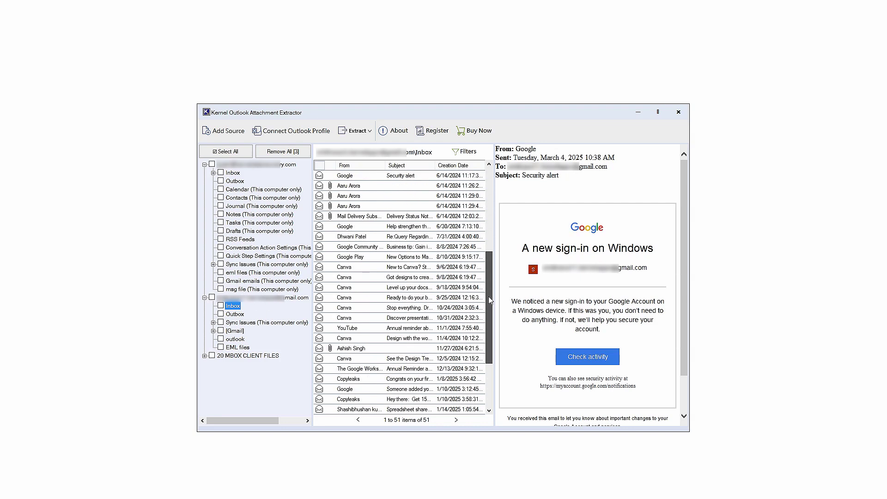
pyautogui.click(366, 186)
pyautogui.rightClick(368, 187)
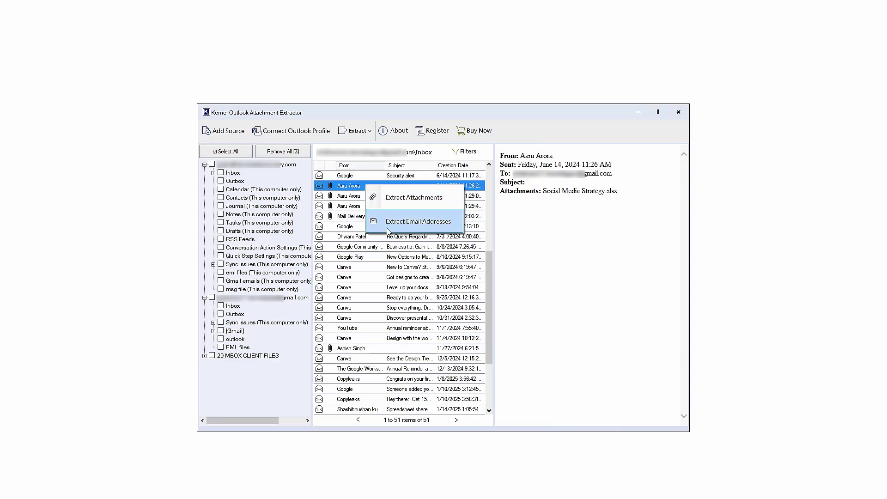
pyautogui.click(349, 189)
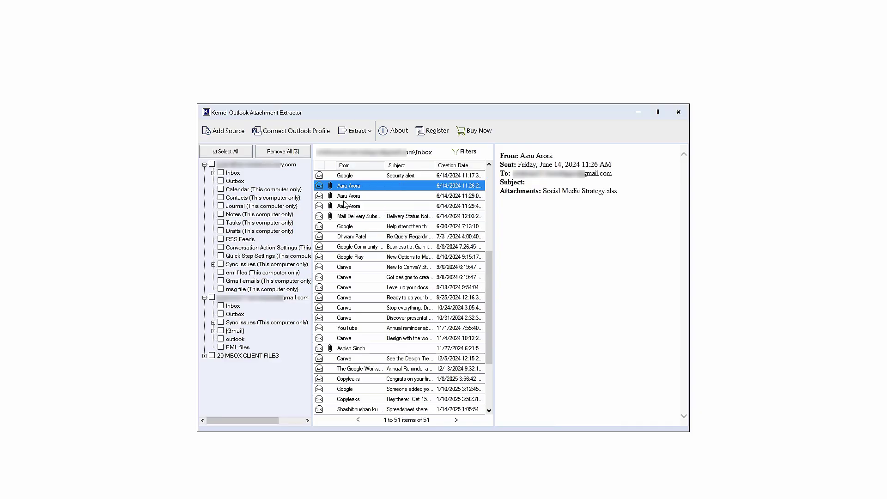
# - Select all folders of every mailbox in the connected Outlook profile
pyautogui.click(220, 306)
pyautogui.click(221, 323)
pyautogui.click(232, 154)
# - Start an email address extraction for the selected folders and set the saving location to the Desktop's extract attachments folder
pyautogui.click(369, 131)
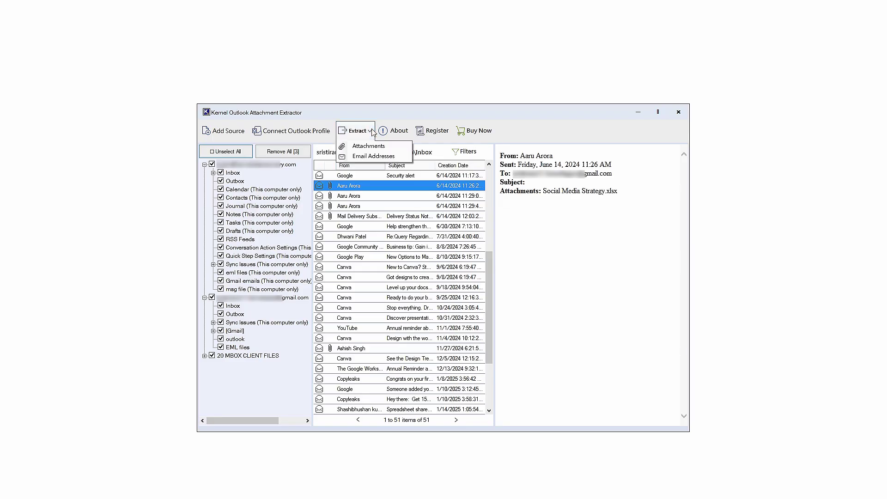
pyautogui.click(374, 157)
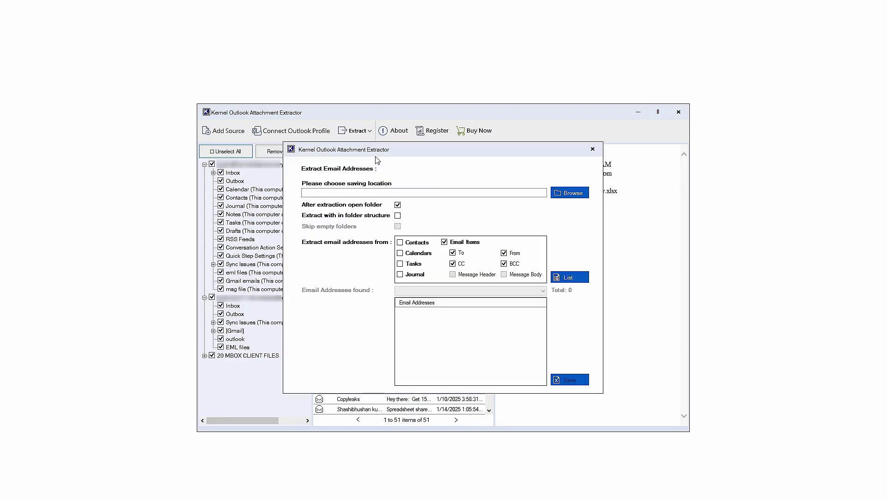
pyautogui.click(566, 193)
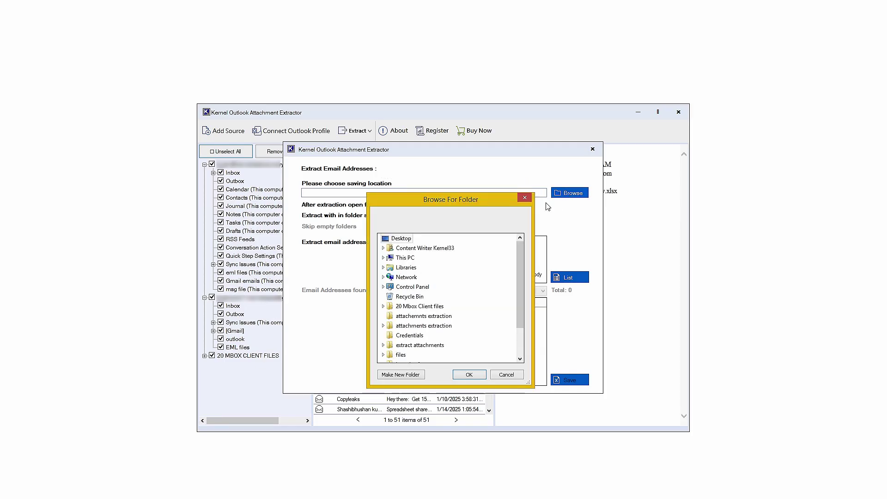
pyautogui.doubleClick(405, 345)
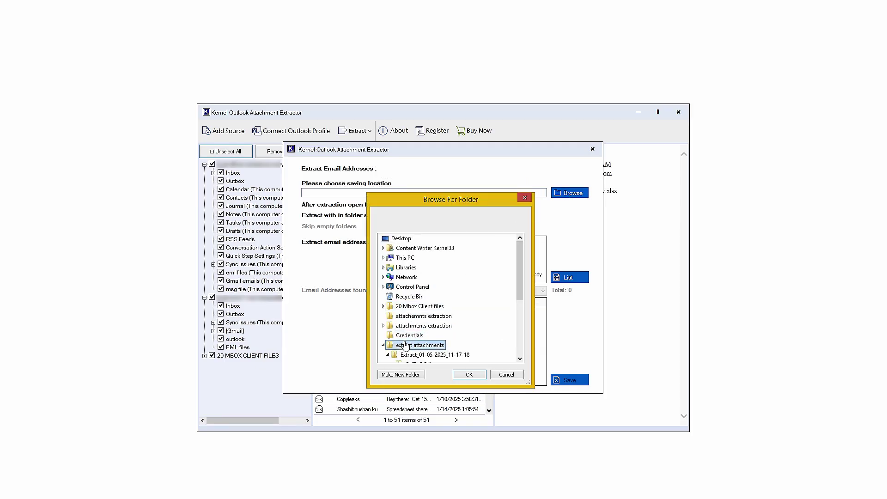
pyautogui.click(468, 374)
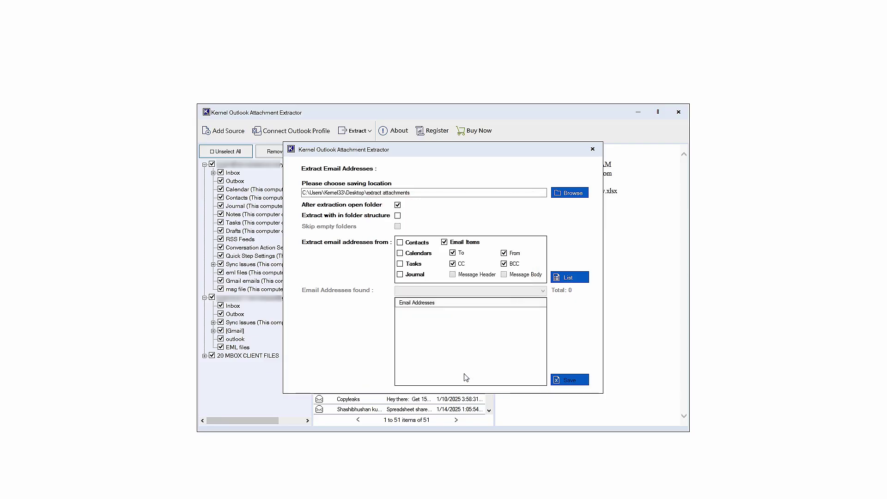
# - List the email items' To, From, CC and BCC addresses, stopping the scan early, and save the extracted addresses
pyautogui.click(572, 280)
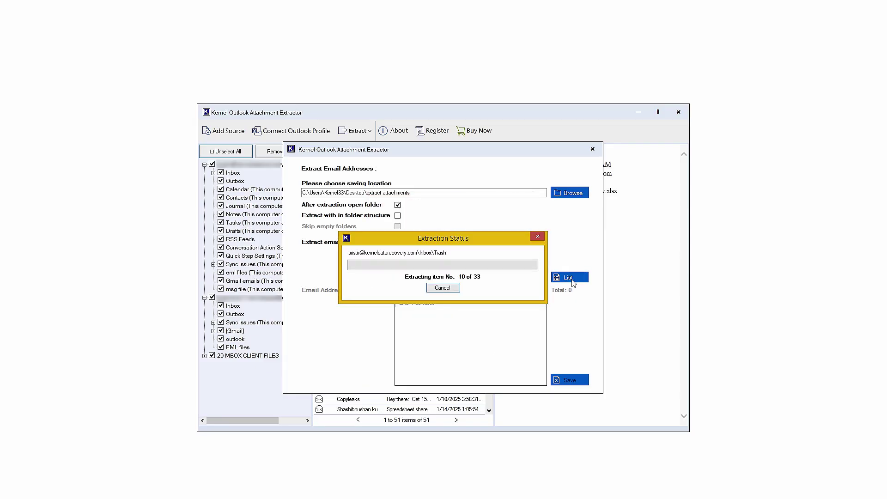
pyautogui.click(443, 288)
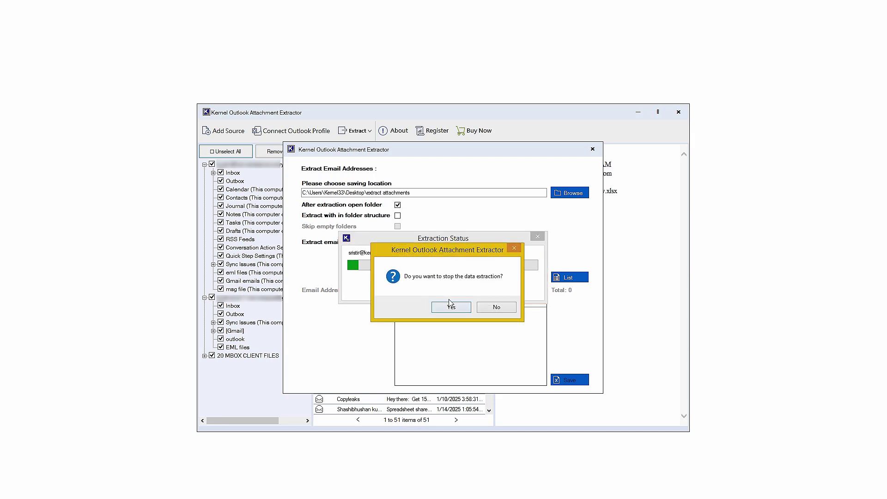
pyautogui.click(451, 307)
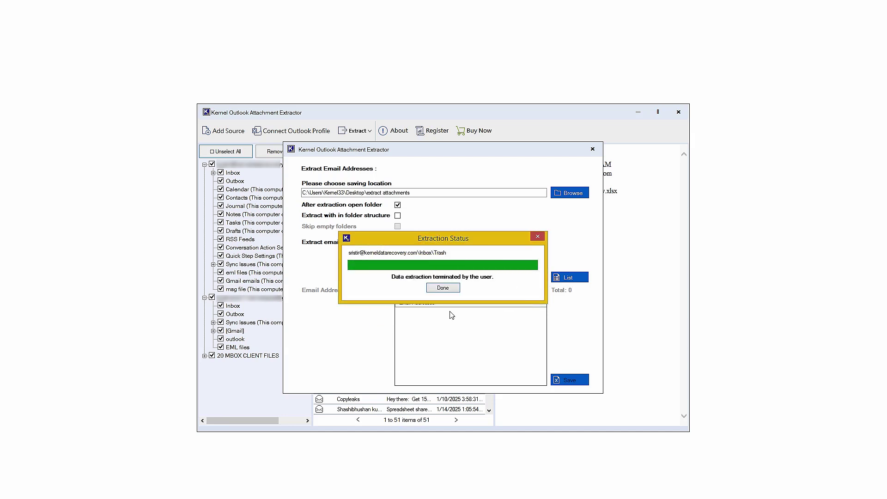
pyautogui.click(442, 288)
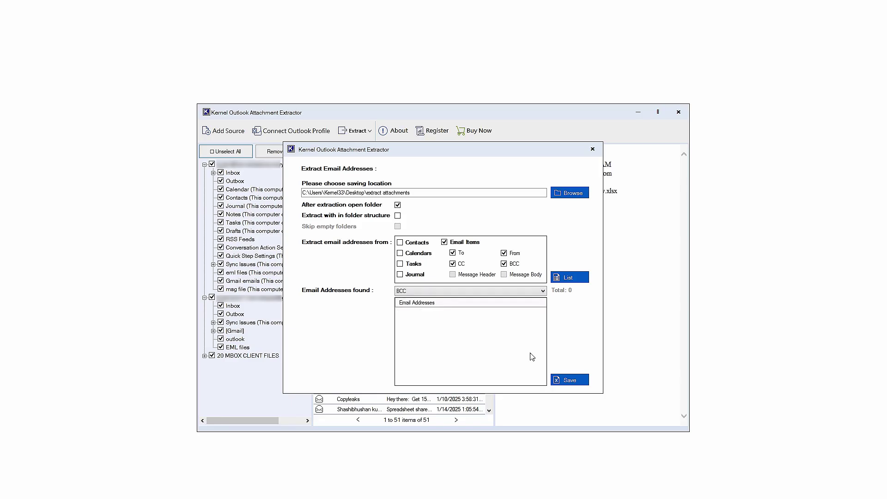
pyautogui.click(564, 382)
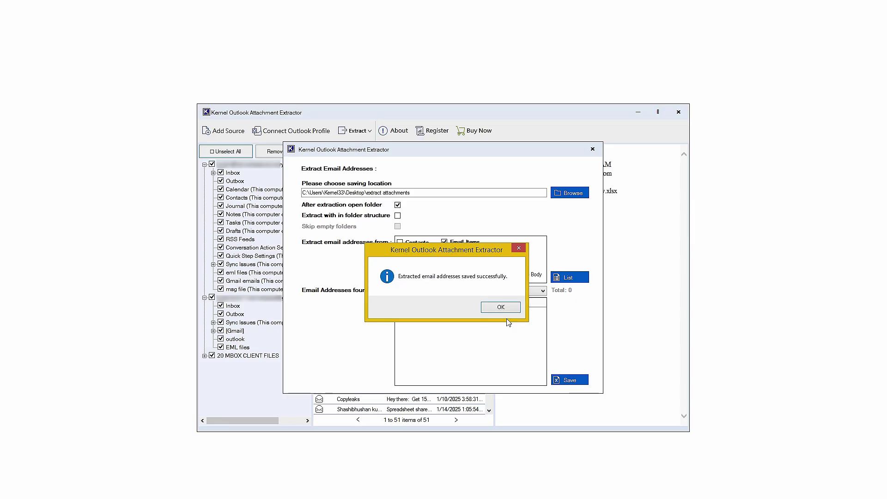
pyautogui.click(501, 308)
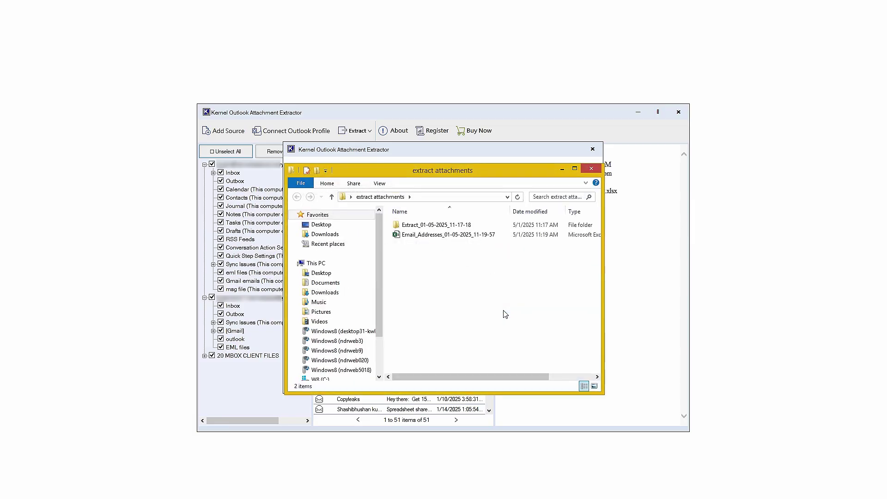
# - Examine the saved Email_Addresses_01-05-2025_11-19-57 workbook in Excel, and close it and the output folder window
pyautogui.doubleClick(441, 235)
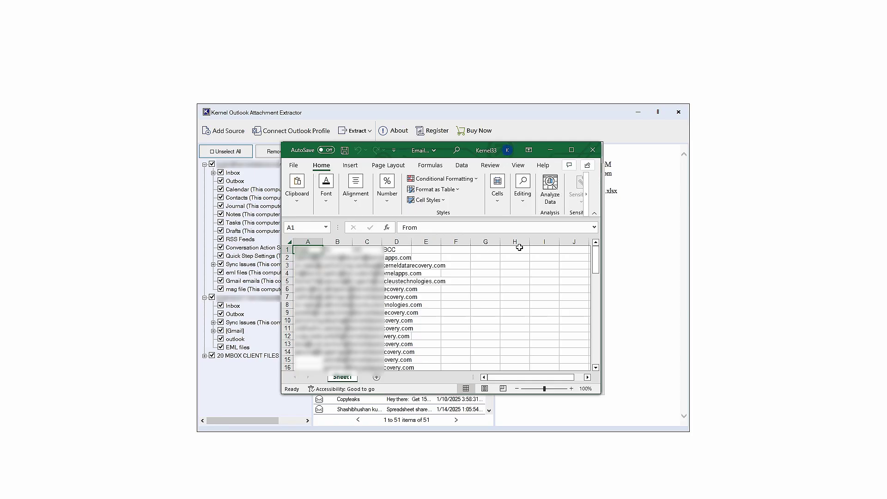
pyautogui.moveTo(596, 265); pyautogui.dragTo(584, 360)
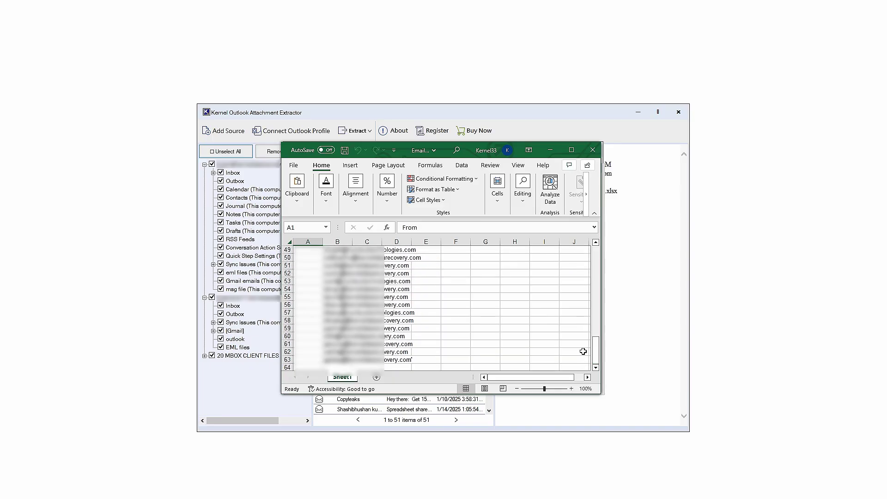
pyautogui.click(593, 151)
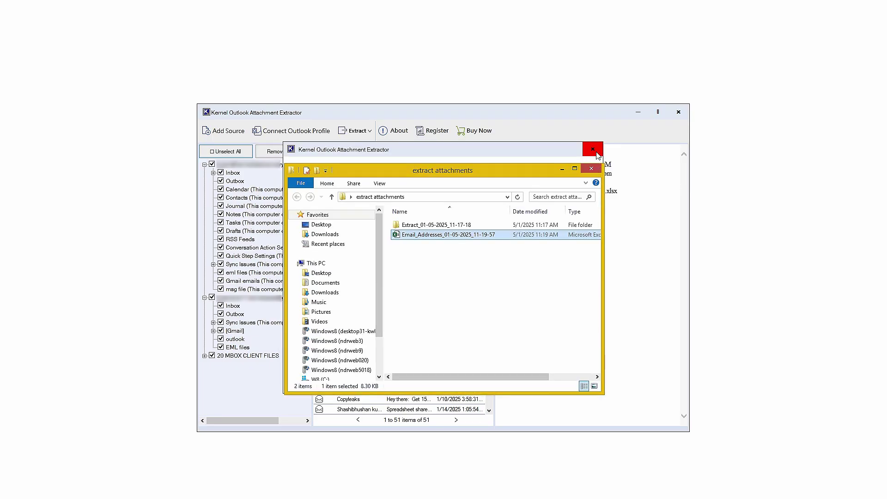
pyautogui.click(597, 167)
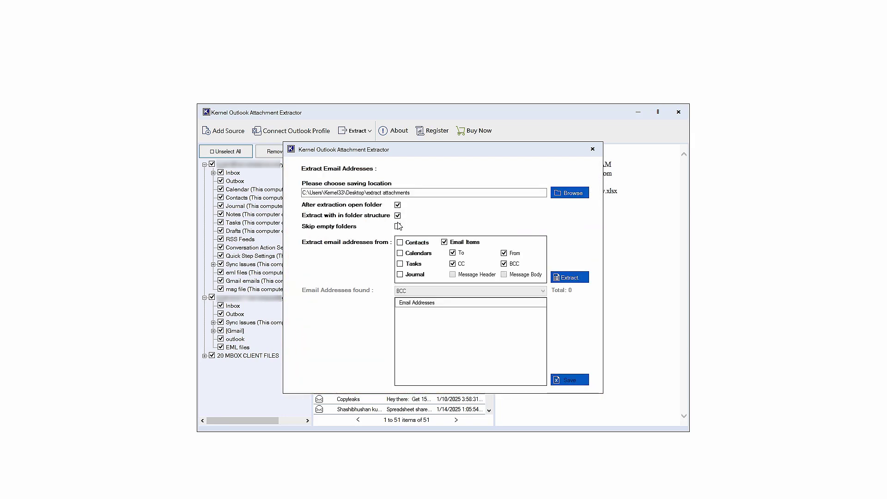
# - Extract the email addresses within the folder structure, skipping empty folders, and stop the extraction early
pyautogui.click(559, 279)
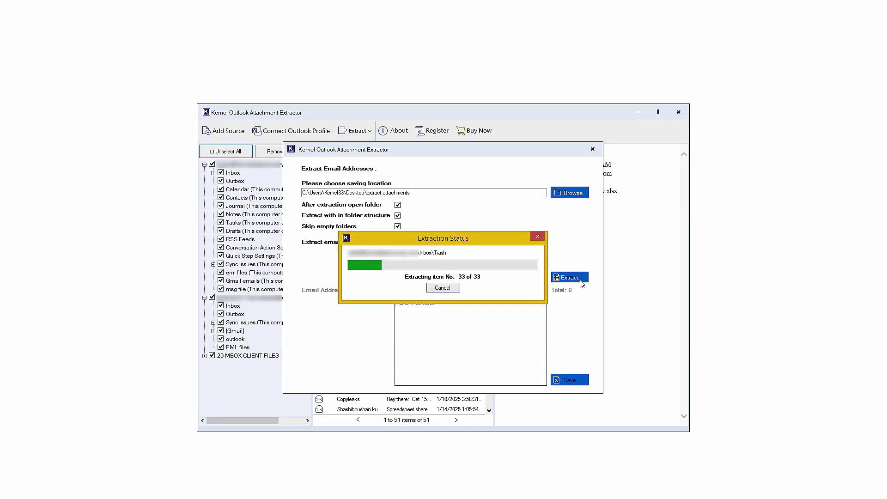
pyautogui.click(442, 288)
pyautogui.click(453, 307)
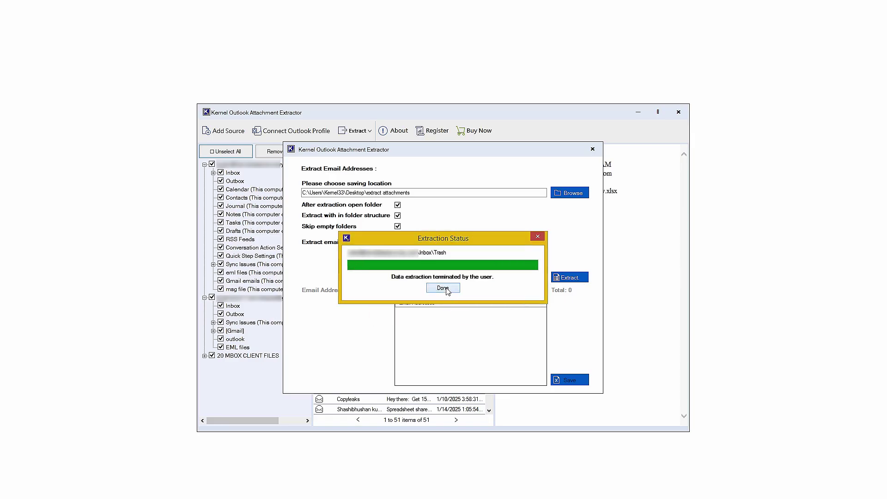
pyautogui.click(443, 289)
# - Browse the new extraction output through the mailbox folder and its Inbox subfolder
pyautogui.doubleClick(439, 229)
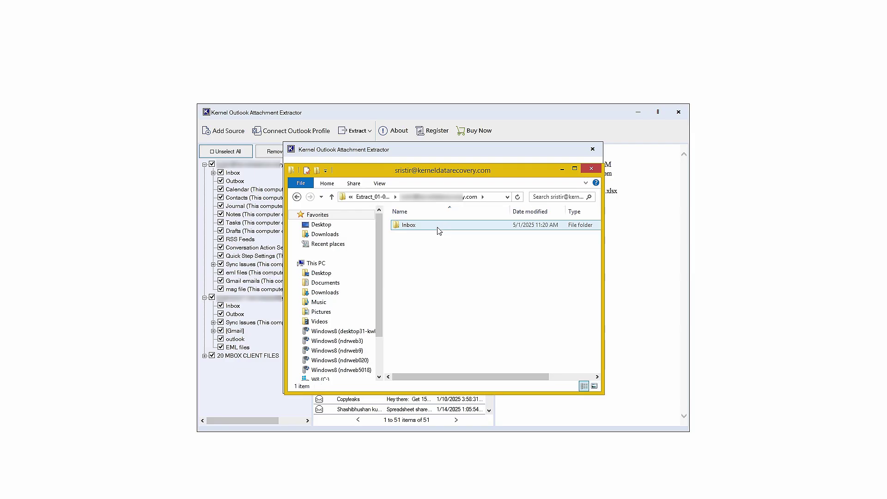
pyautogui.doubleClick(438, 227)
pyautogui.doubleClick(422, 235)
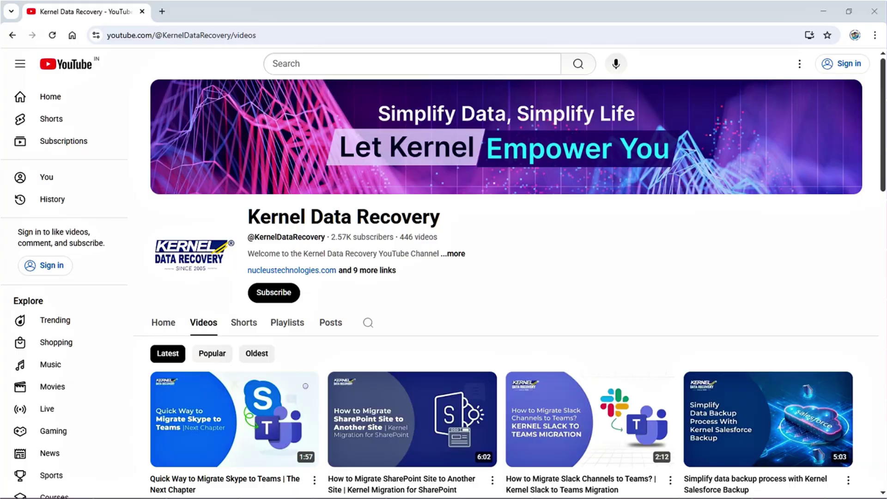
pyautogui.scroll(-6, 870, 141)
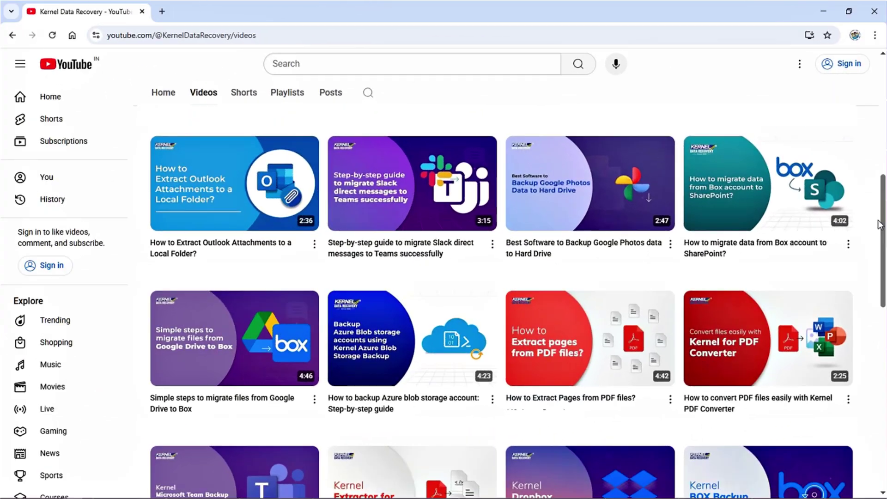
pyautogui.moveTo(881, 221); pyautogui.dragTo(882, 102)
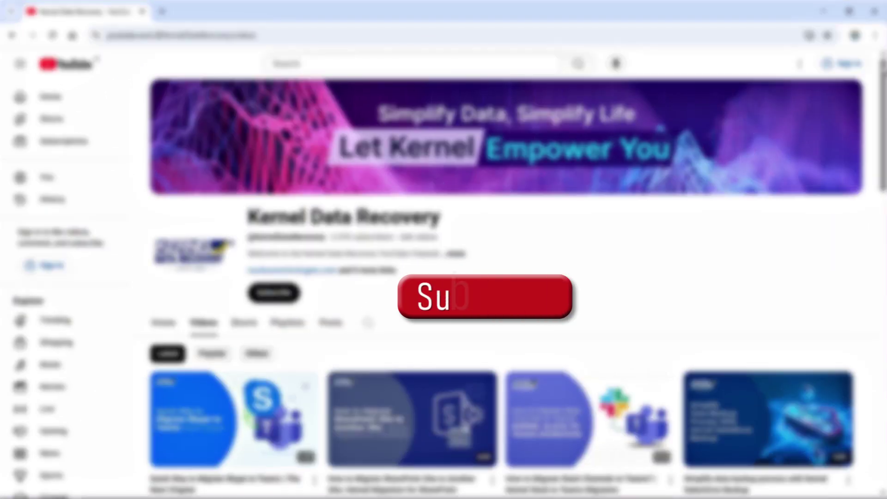